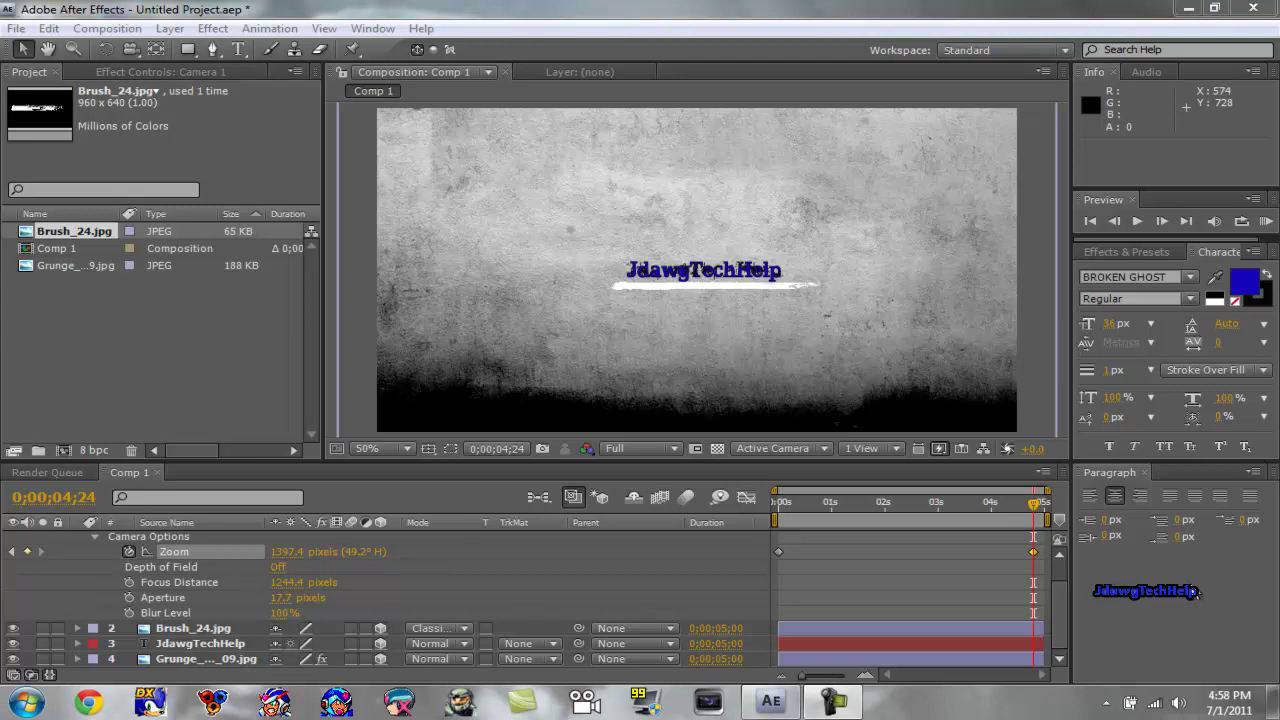
Step: Browse the File > Export menu without exporting, then bring up the Composition menu
{"action": "left_click", "coordinate": [93, 18]}
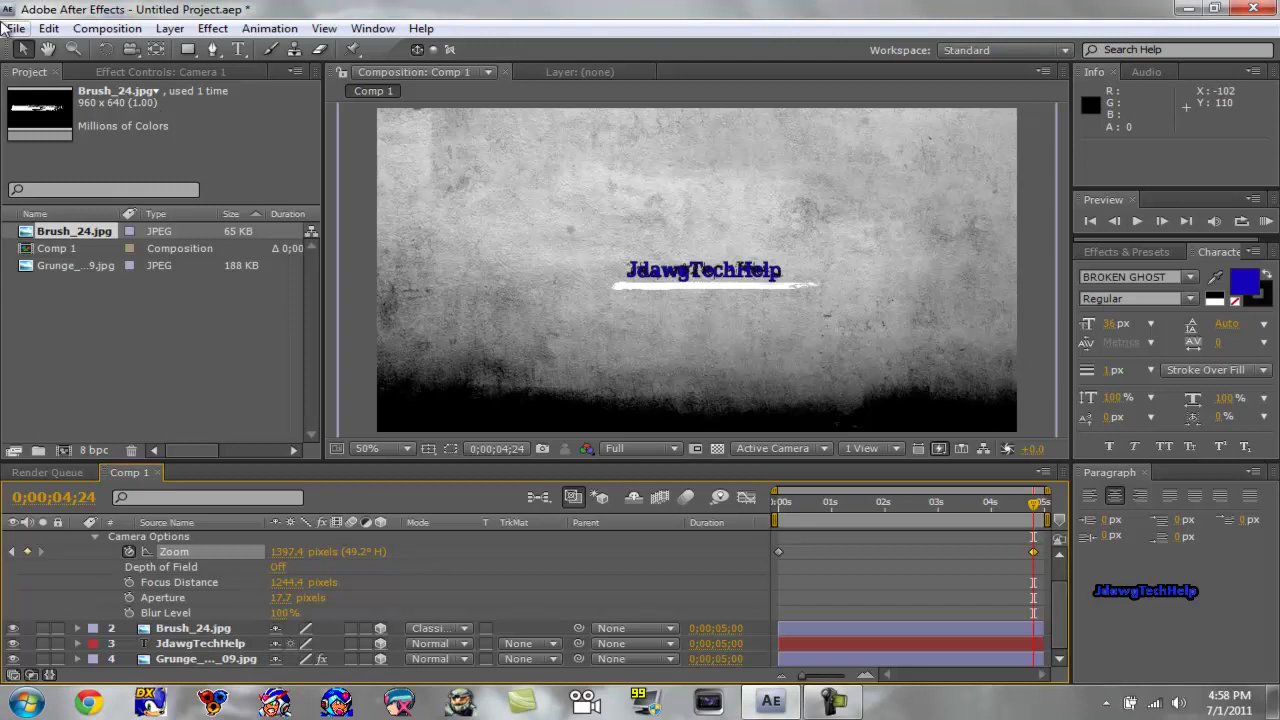
{"action": "left_click", "coordinate": [15, 28]}
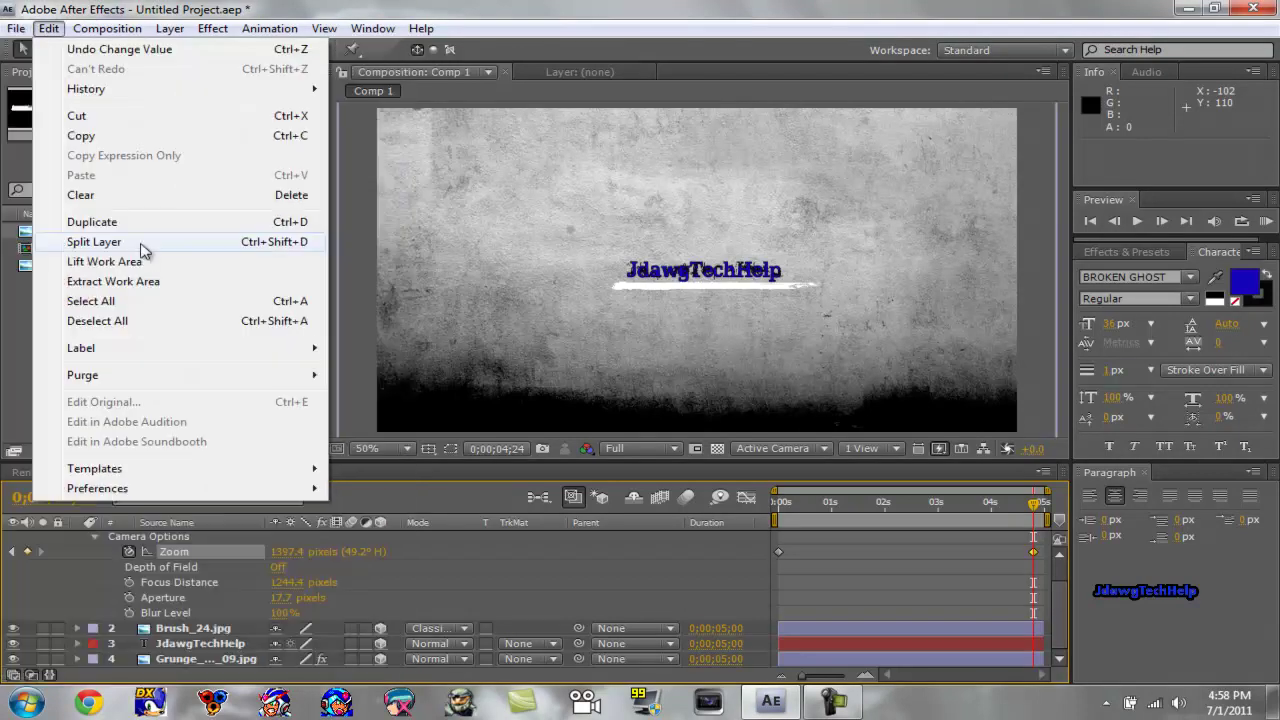
{"action": "mouse_move", "coordinate": [172, 327]}
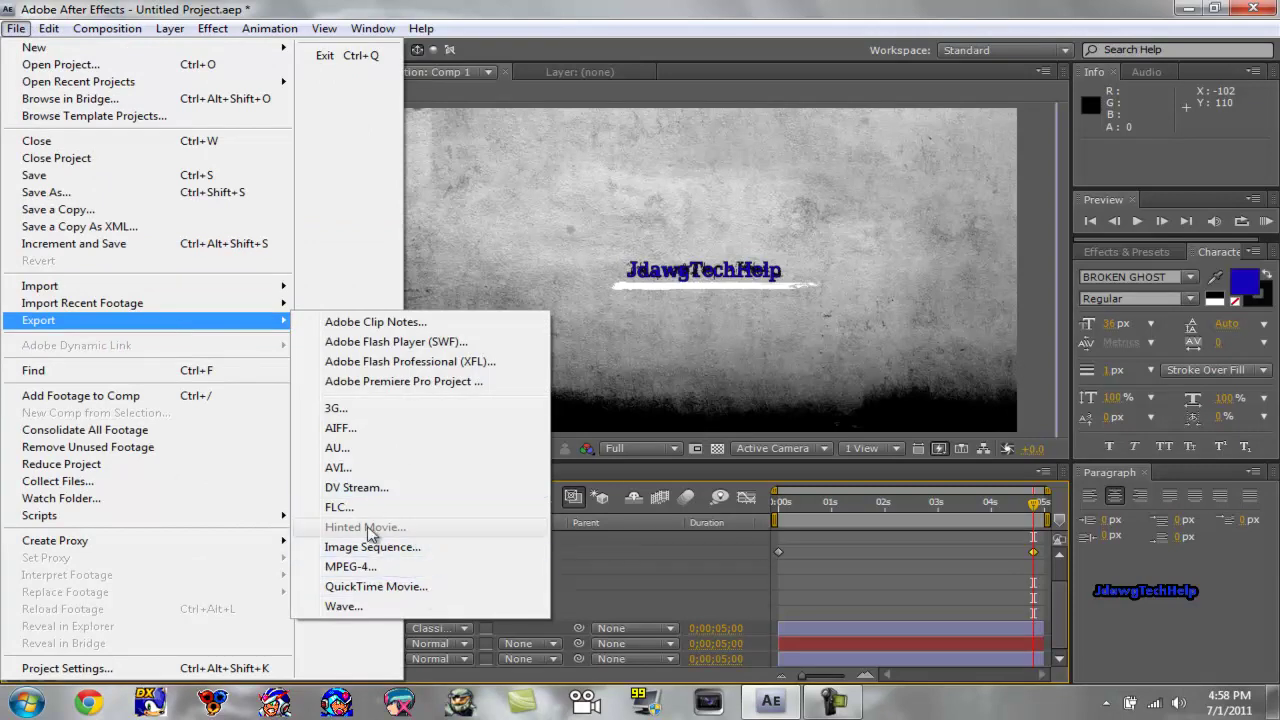
{"action": "left_click", "coordinate": [506, 18]}
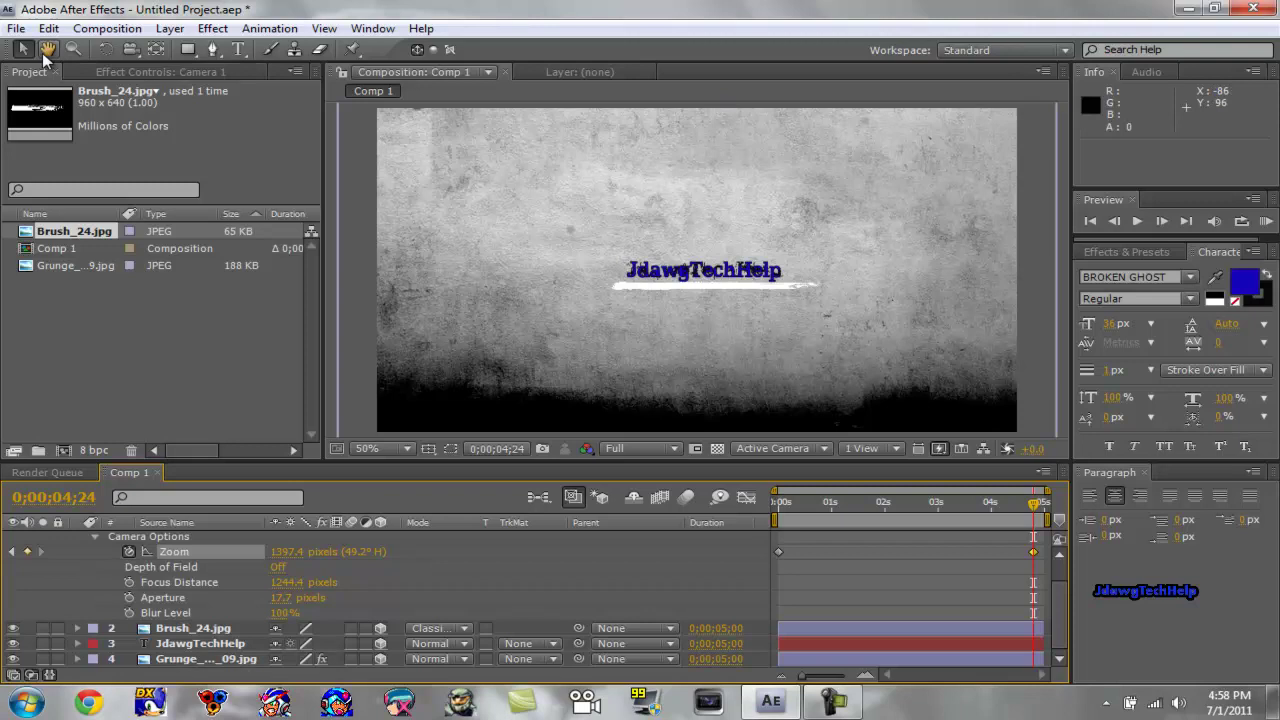
{"action": "left_click", "coordinate": [100, 29]}
Step: Review Comp 1's settings (HDV/HDTV 720 29.97, 1280×720, 5 s) and accept them unchanged
{"action": "left_click", "coordinate": [136, 80]}
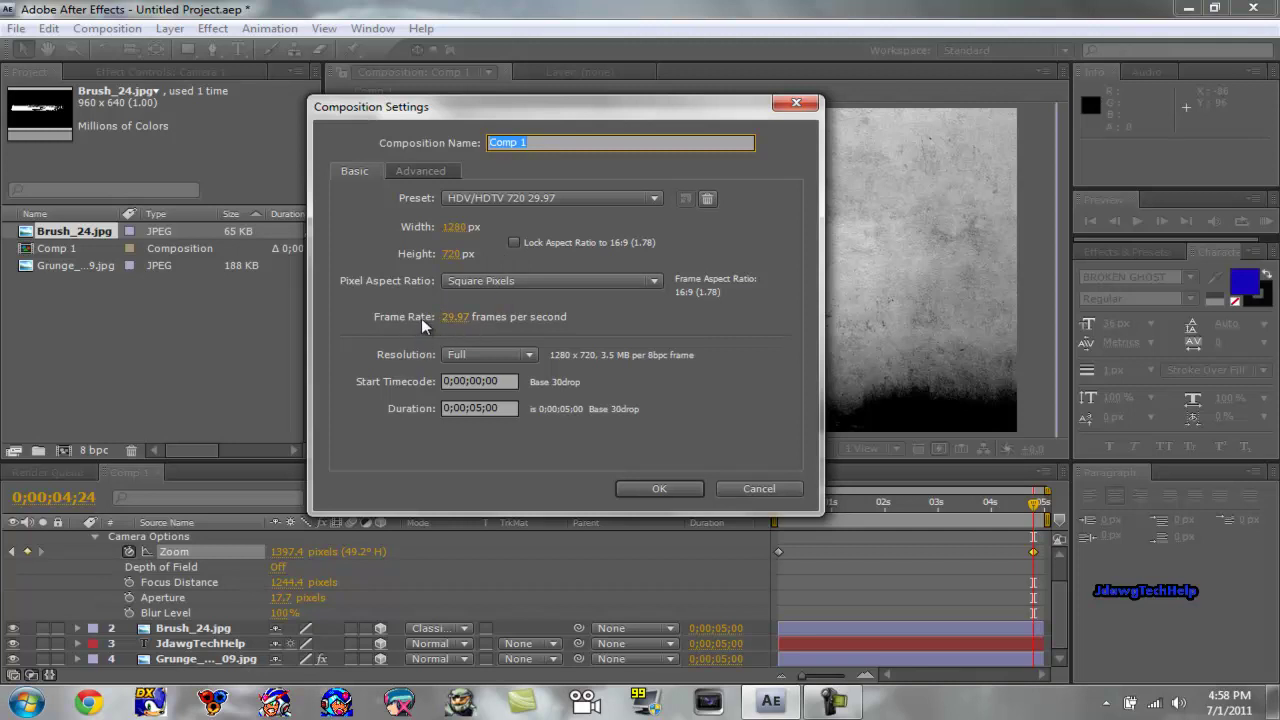
{"action": "left_click", "coordinate": [646, 487]}
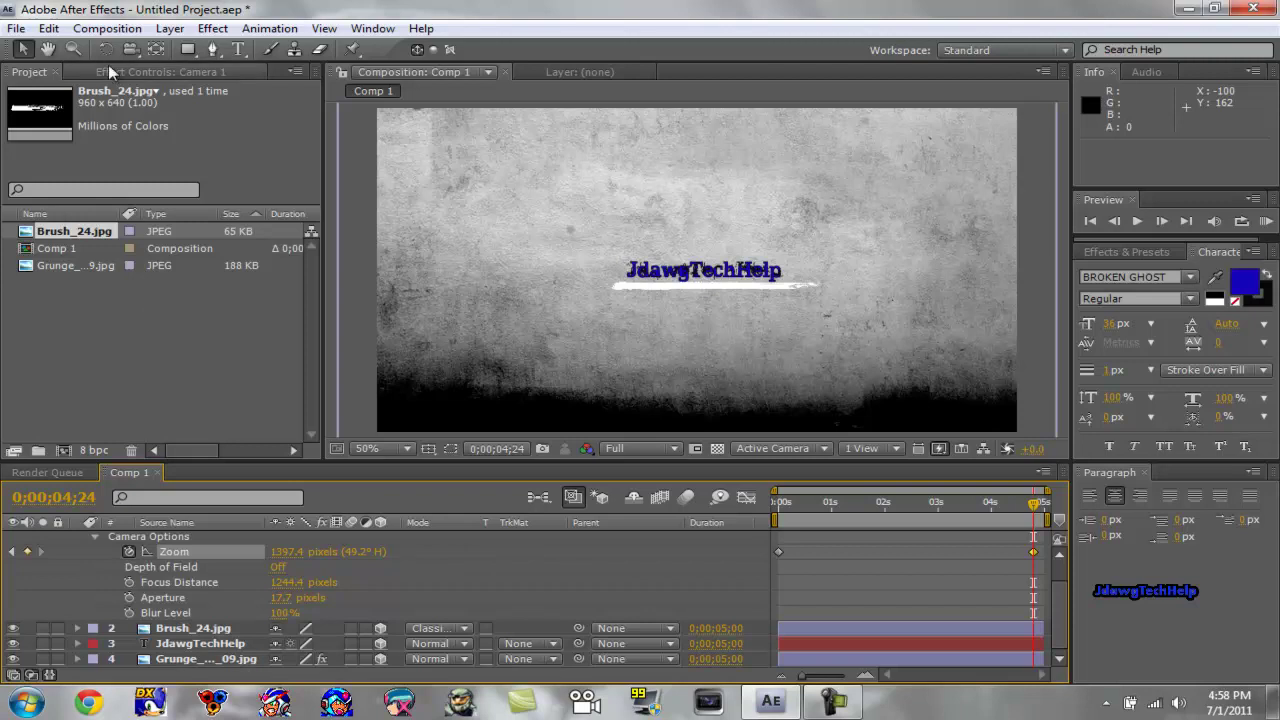
Step: Look through the Composition menu, dismiss it, and select the Comp 1 timeline
{"action": "left_click", "coordinate": [107, 28]}
{"action": "mouse_move", "coordinate": [188, 31]}
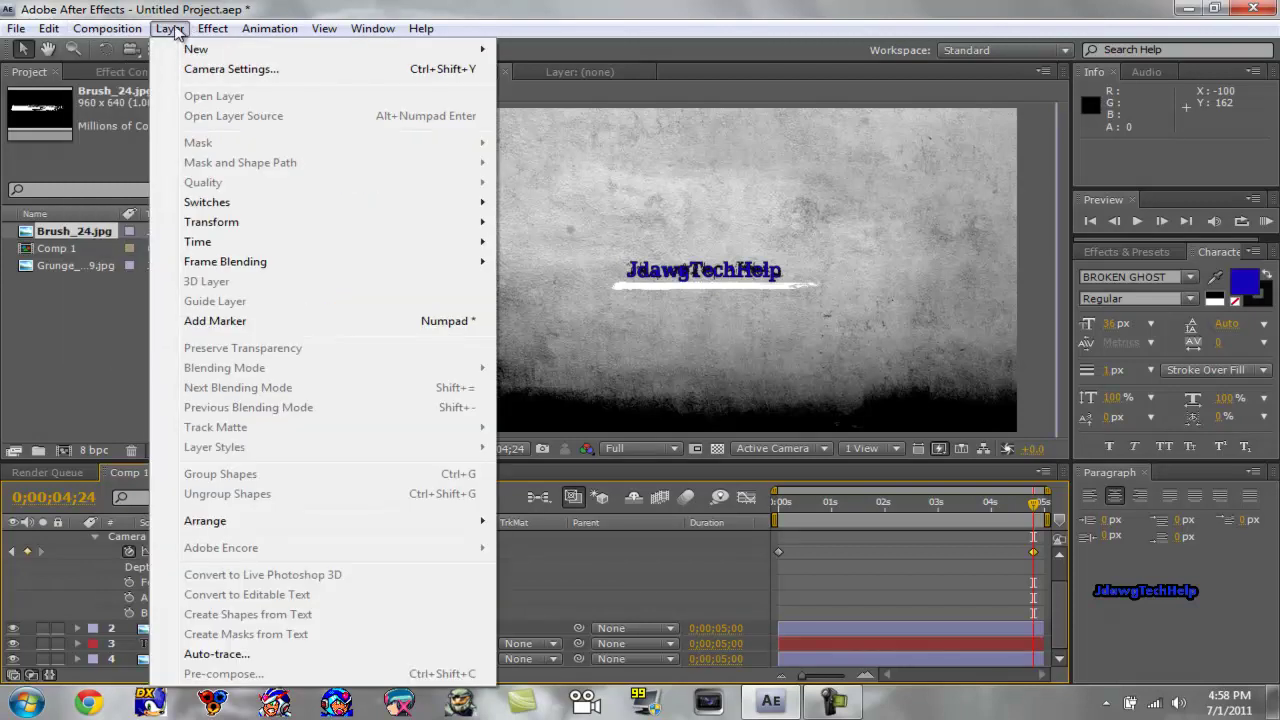
{"action": "mouse_move", "coordinate": [128, 30]}
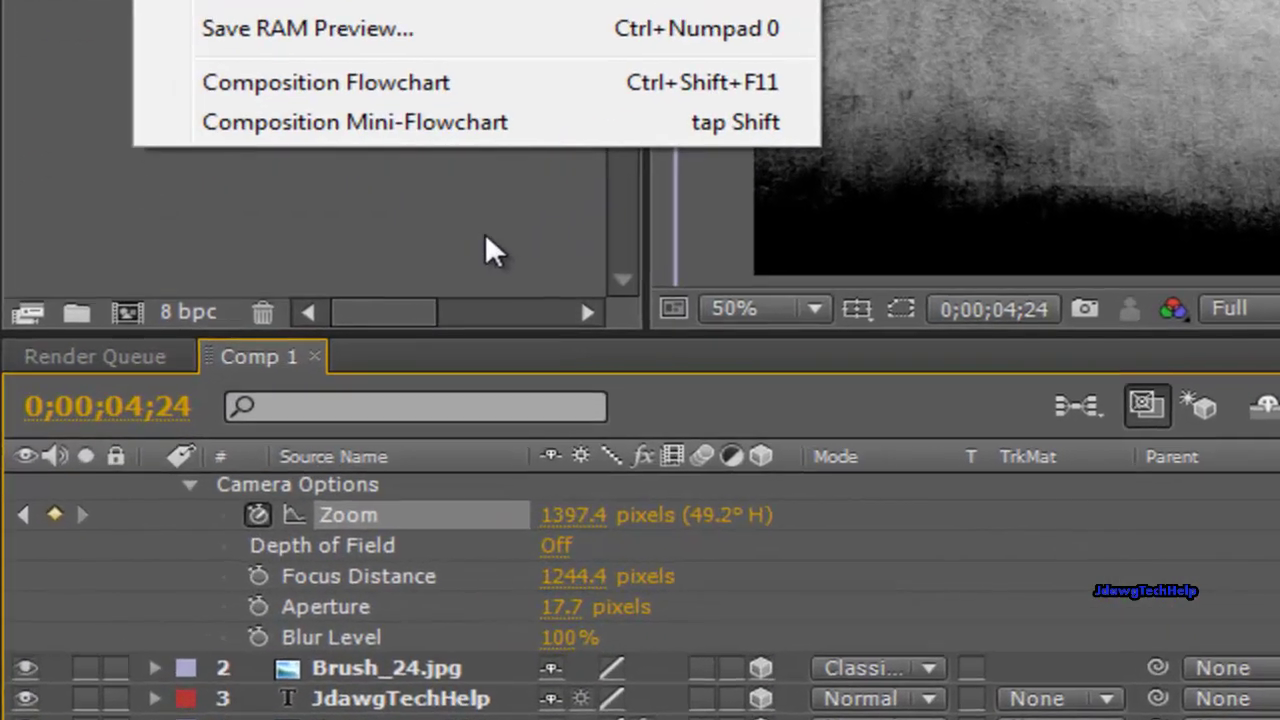
{"action": "left_click", "coordinate": [385, 319]}
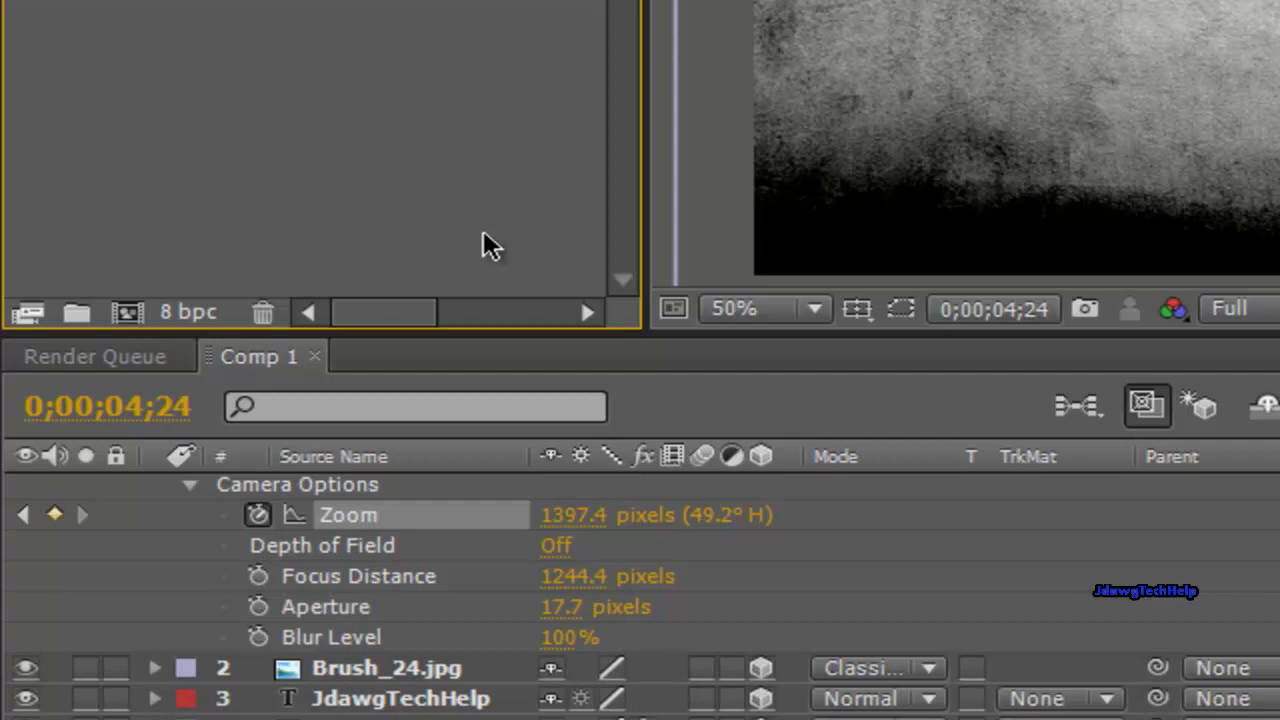
{"action": "left_click", "coordinate": [437, 377]}
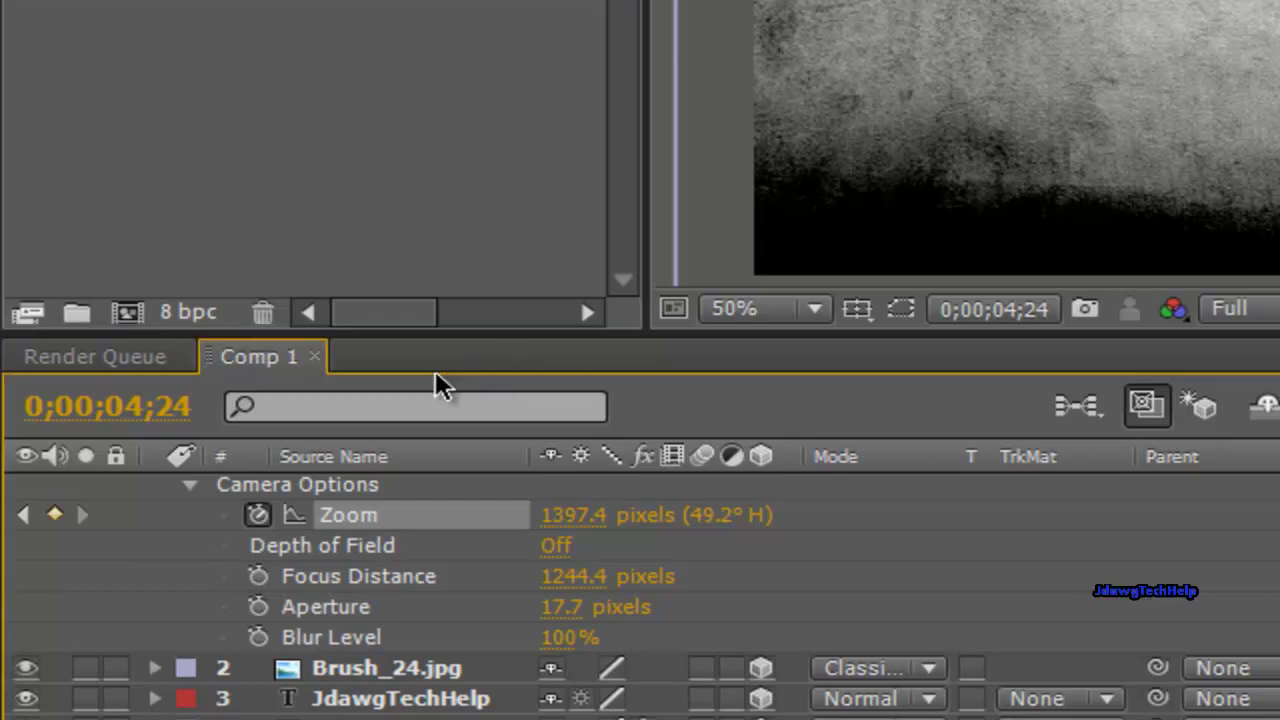
Step: Add Comp 1 to the Render Queue with Ctrl+M and confirm its Best Settings render settings
{"action": "key", "text": "ctrl+m"}
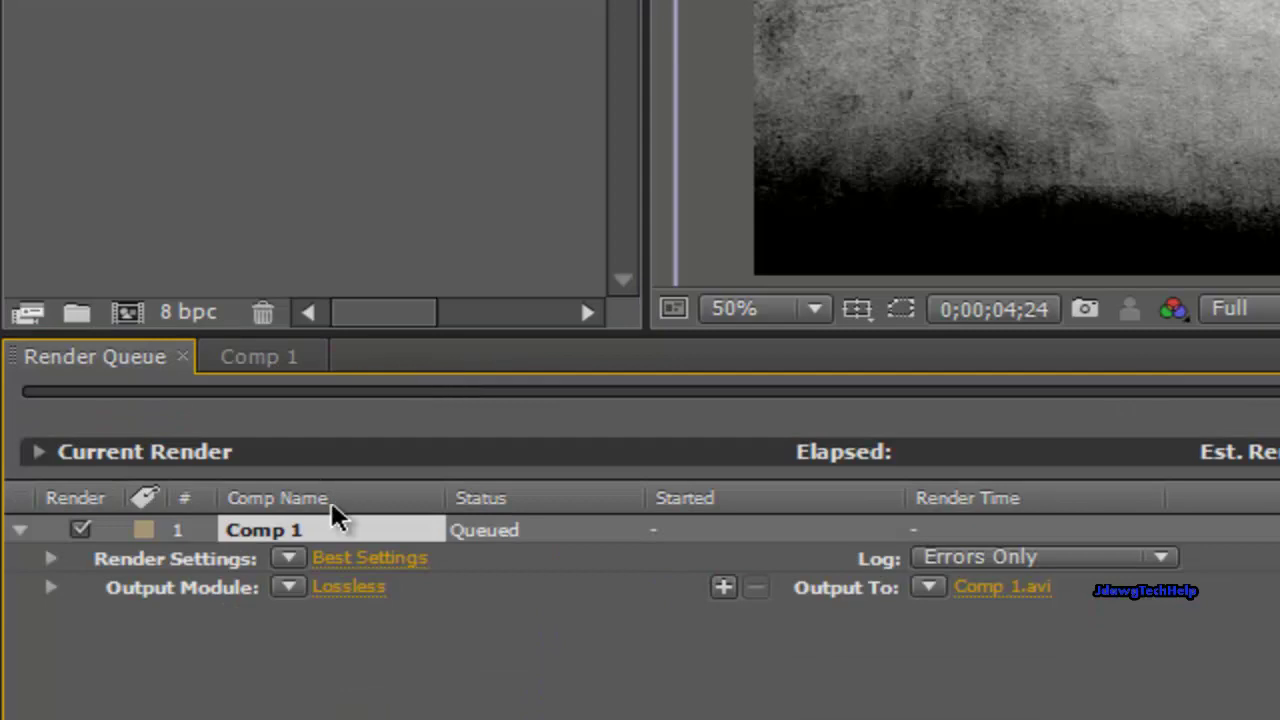
{"action": "left_click", "coordinate": [391, 560]}
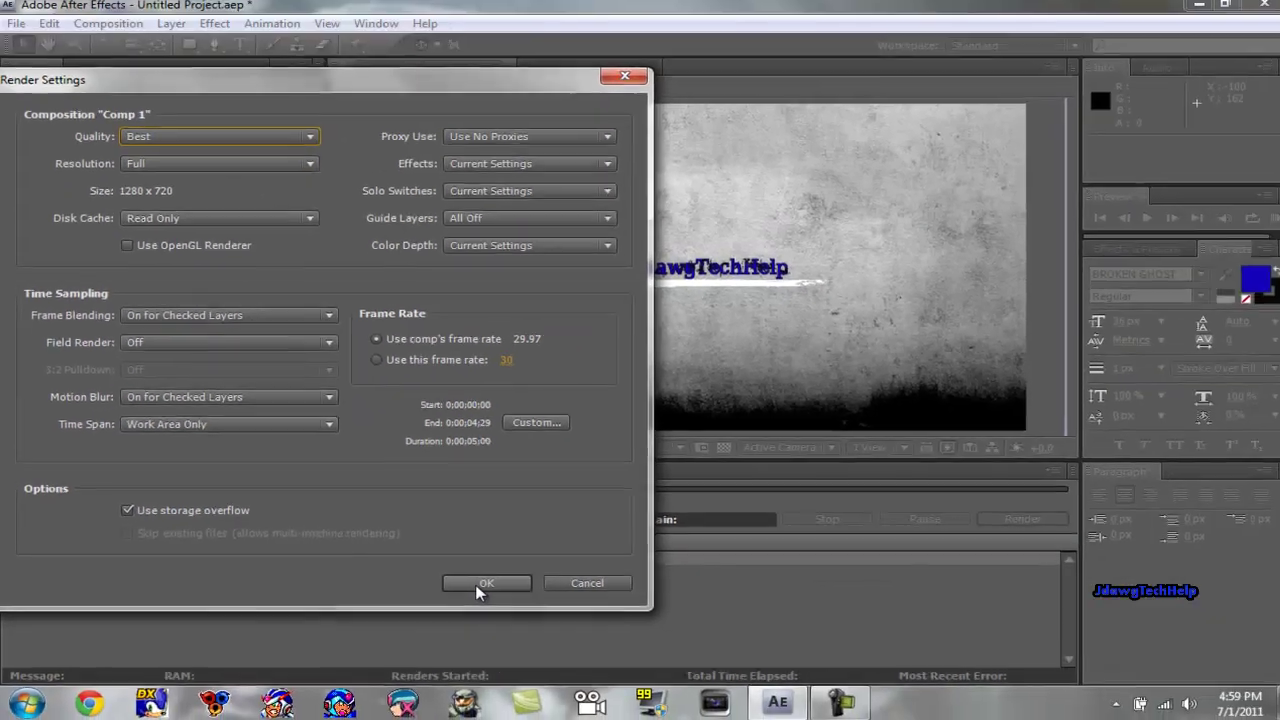
{"action": "left_click", "coordinate": [943, 580]}
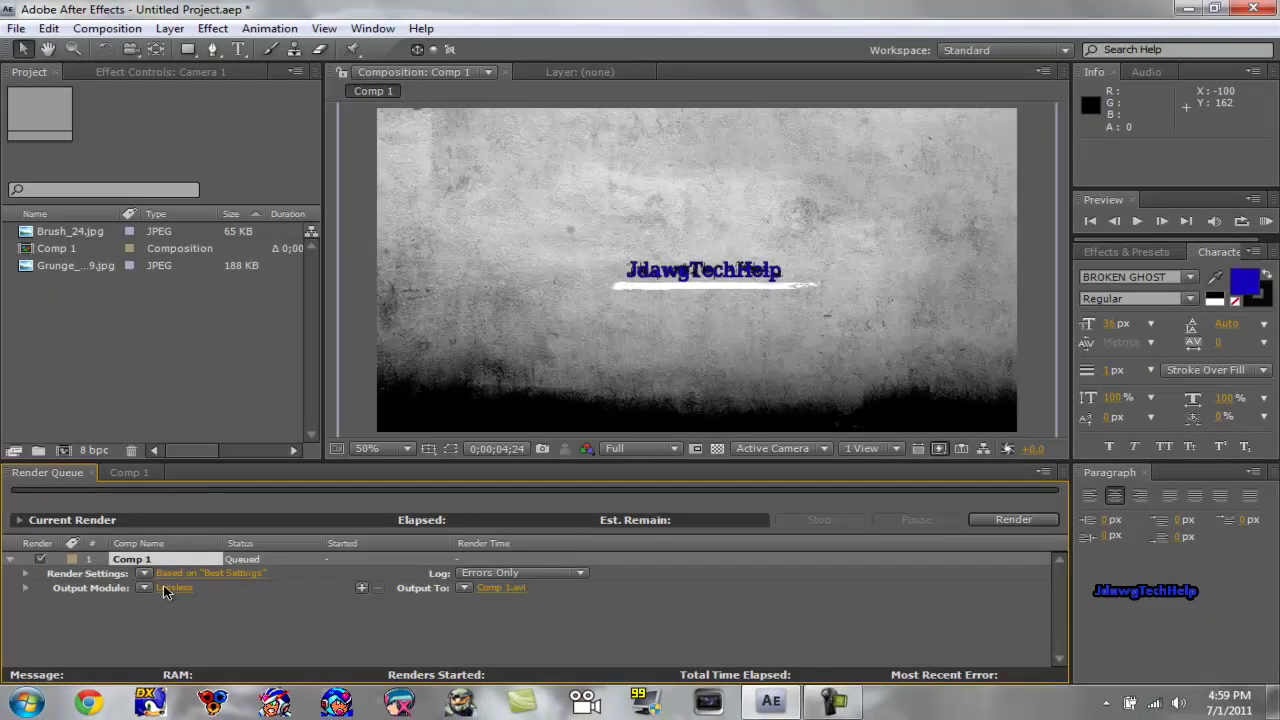
Step: Change the queued render's output module format from Lossless to Windows Media
{"action": "left_click", "coordinate": [175, 588]}
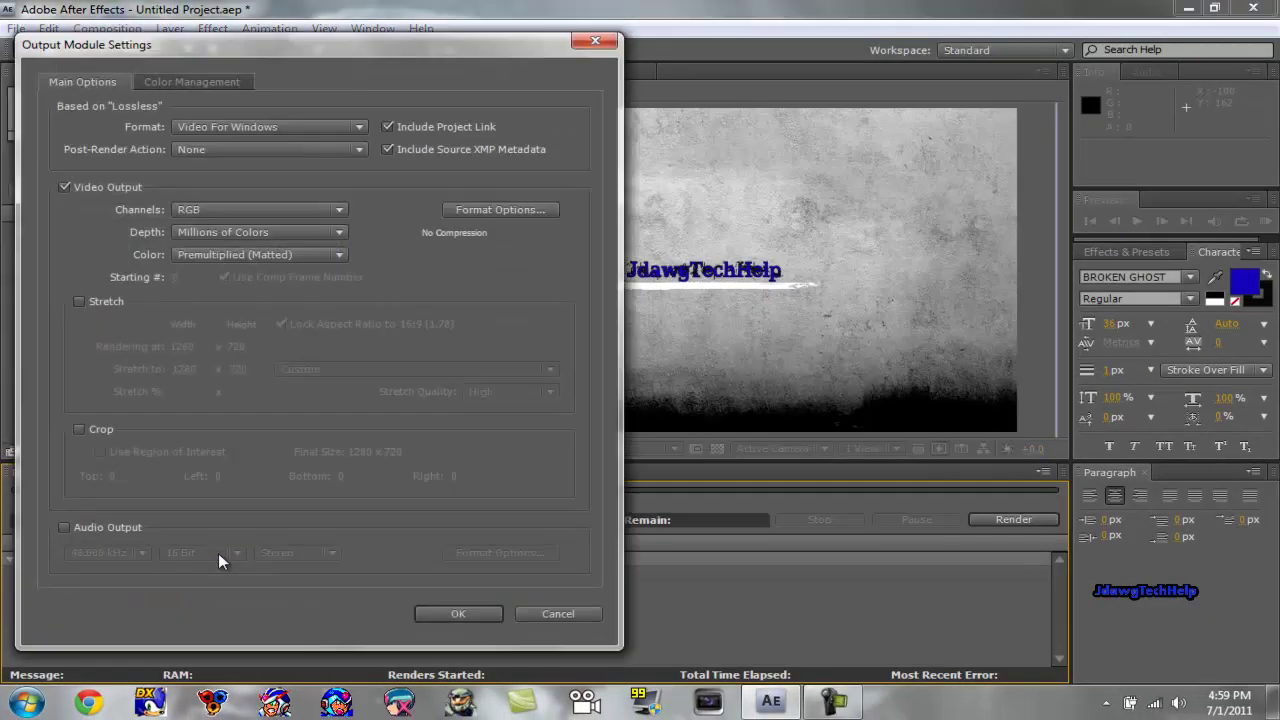
{"action": "left_click", "coordinate": [343, 128]}
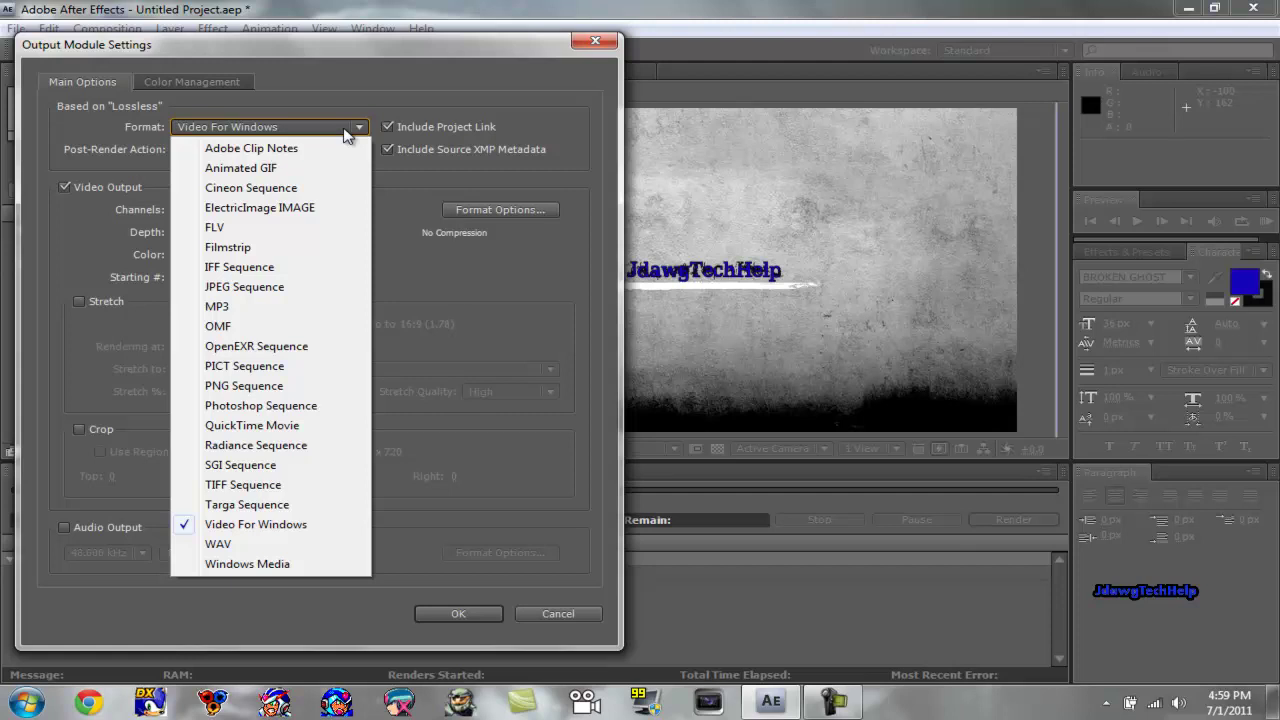
{"action": "left_click", "coordinate": [295, 566]}
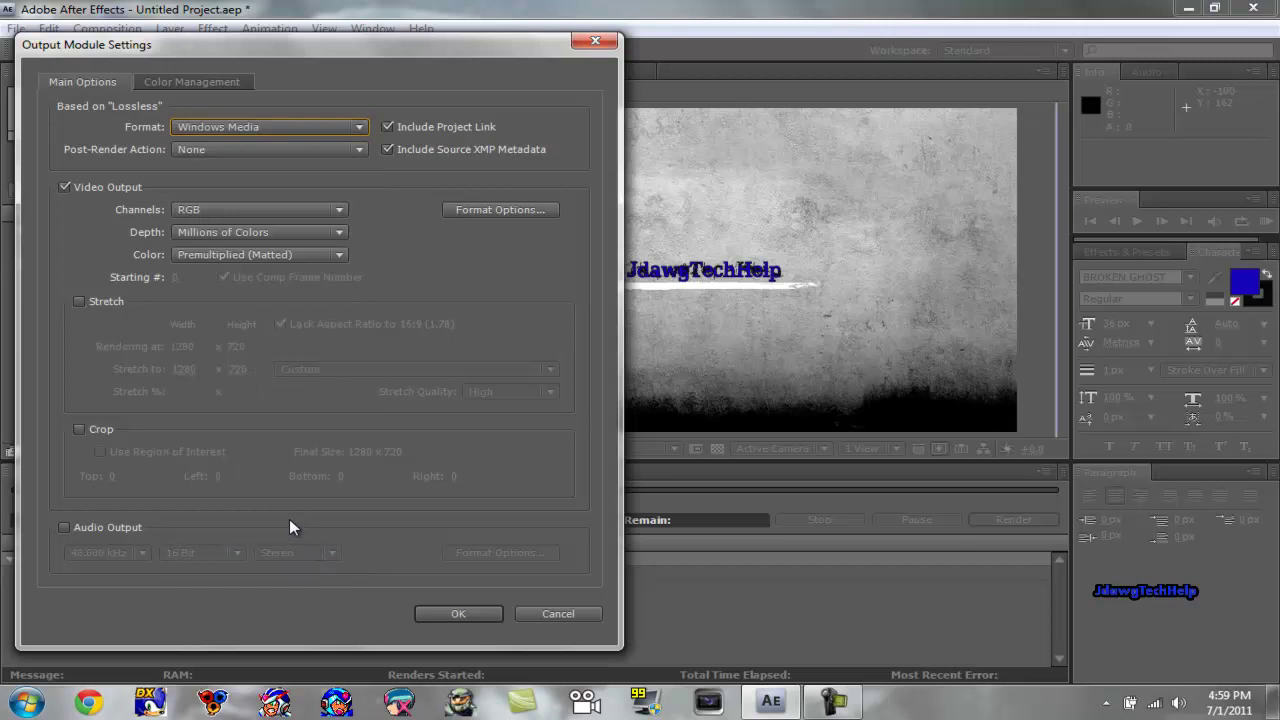
{"action": "left_click", "coordinate": [353, 130]}
{"action": "left_click", "coordinate": [351, 130]}
Step: Keep the HDTV 720p 30 Medium Quality preset and raise Image Quality to 80.72
{"action": "left_click", "coordinate": [532, 207]}
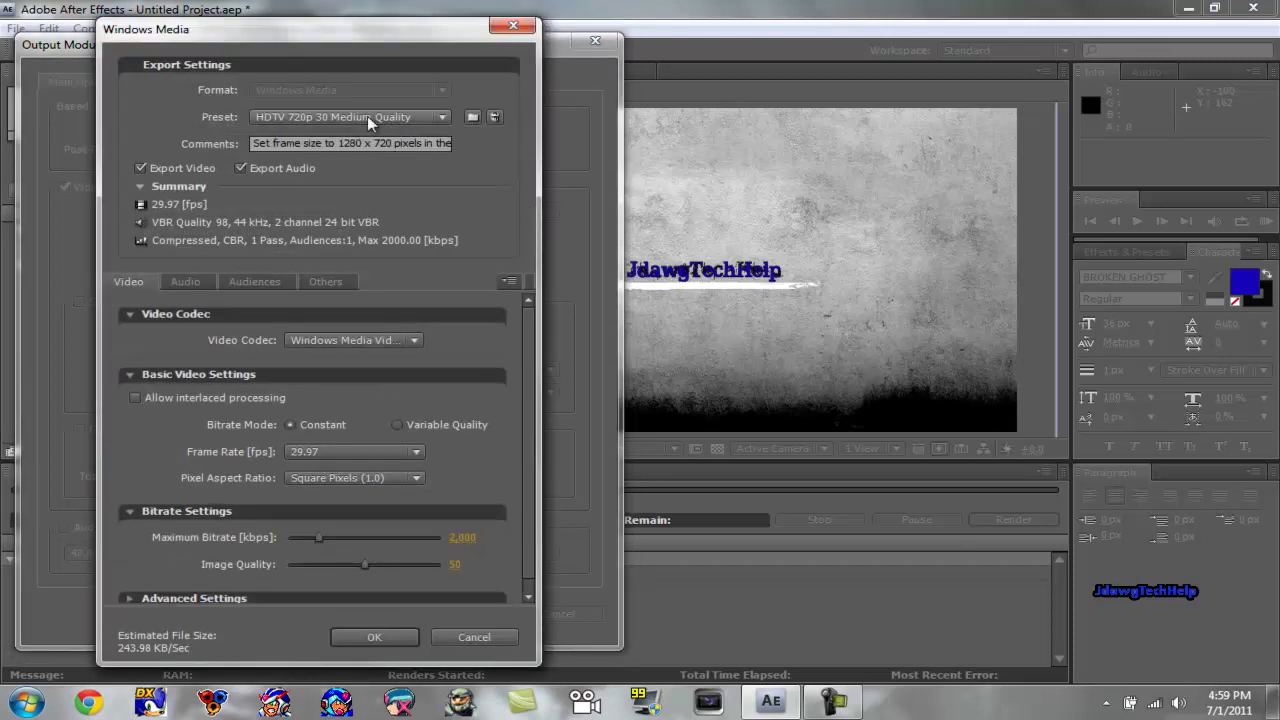
{"action": "left_click", "coordinate": [441, 118]}
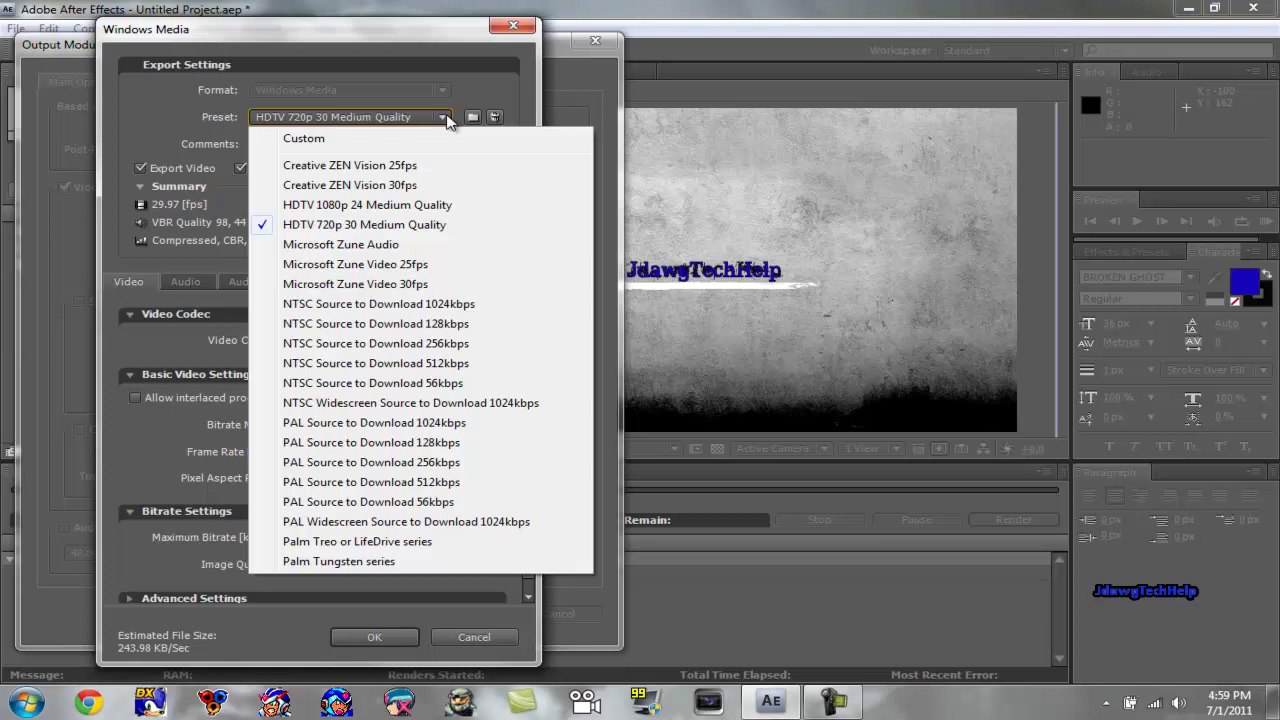
{"action": "left_click", "coordinate": [447, 118]}
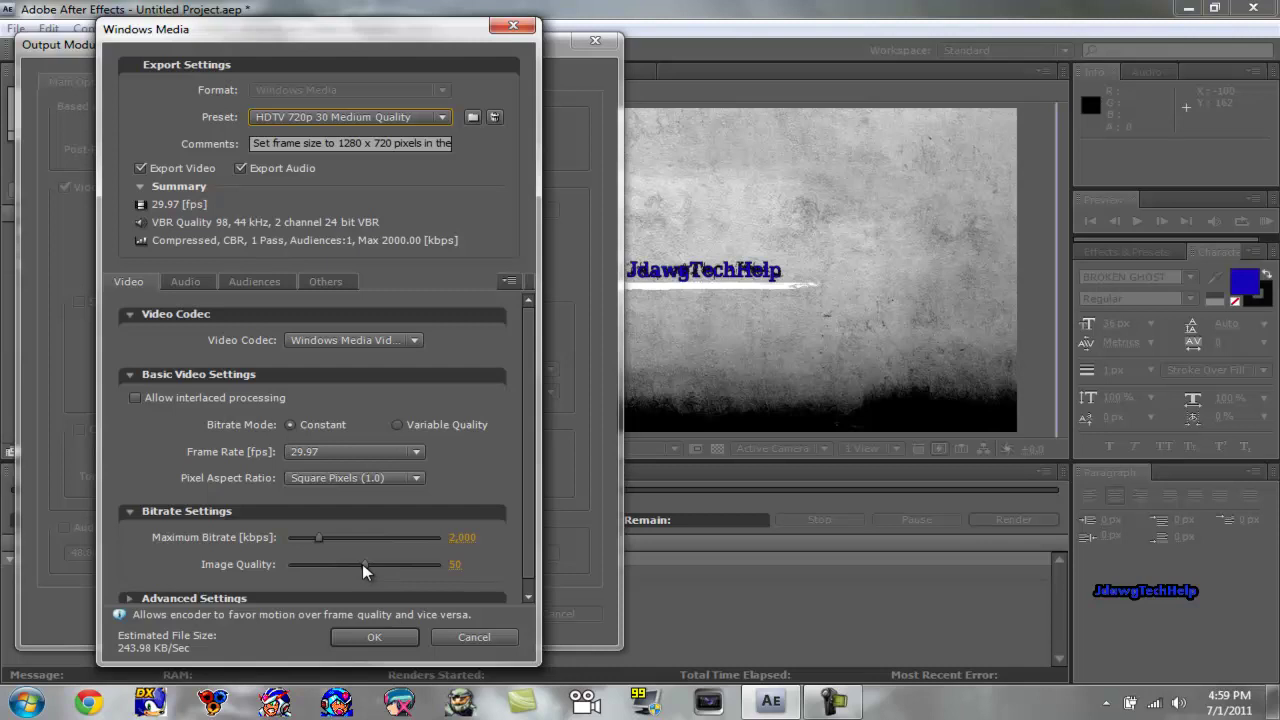
{"action": "left_click_drag", "start_coordinate": [362, 564], "coordinate": [394, 566]}
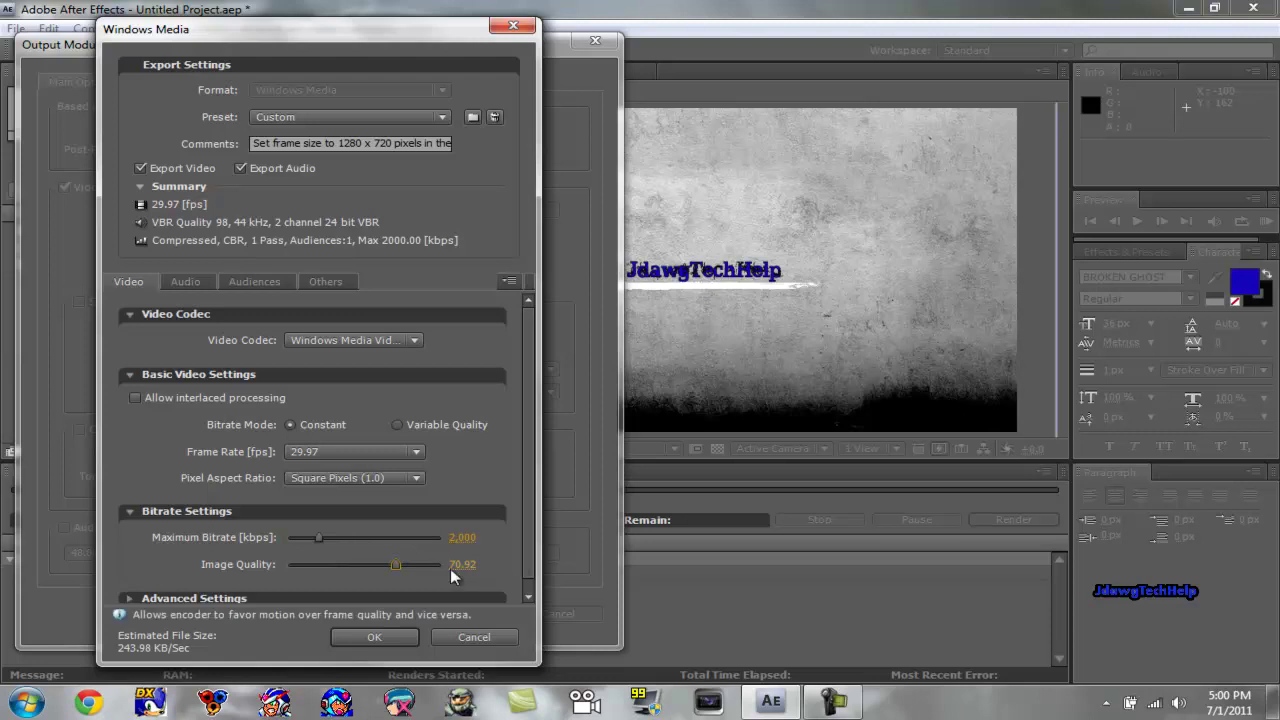
{"action": "left_click_drag", "start_coordinate": [395, 566], "coordinate": [411, 570]}
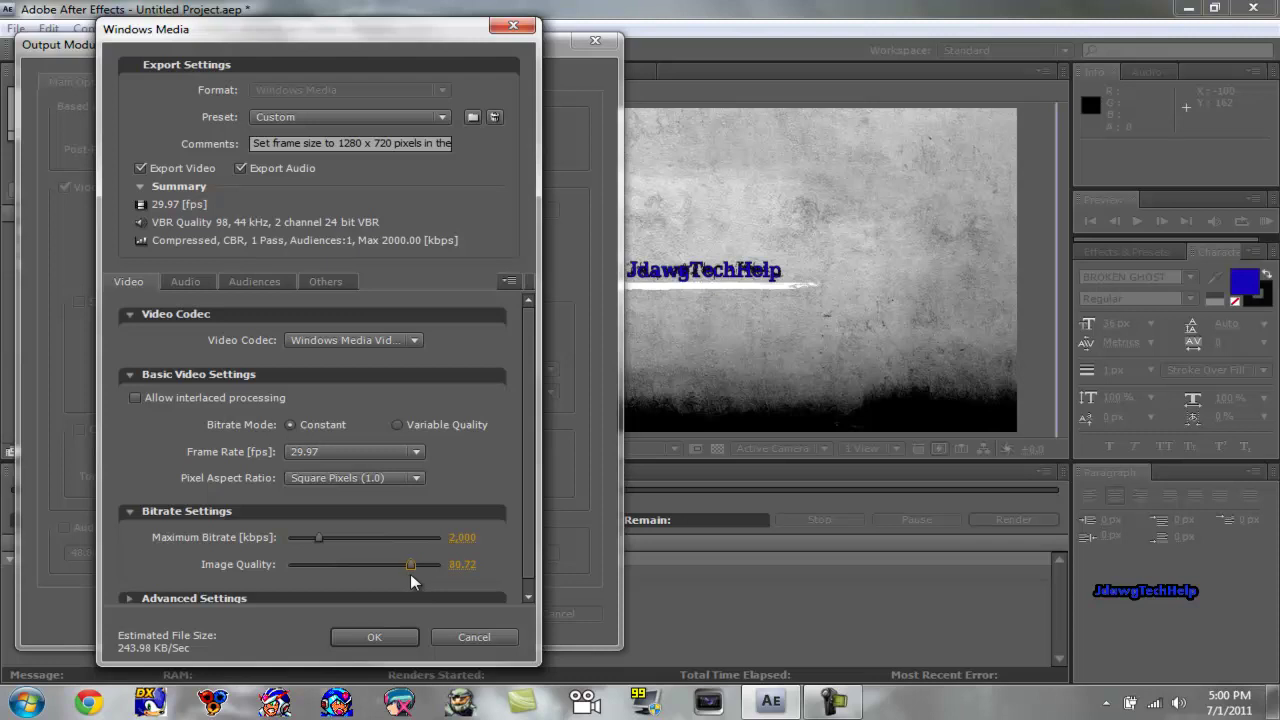
Step: Confirm the Windows Media options, disable audio output, and accept the output module settings
{"action": "left_click", "coordinate": [371, 645]}
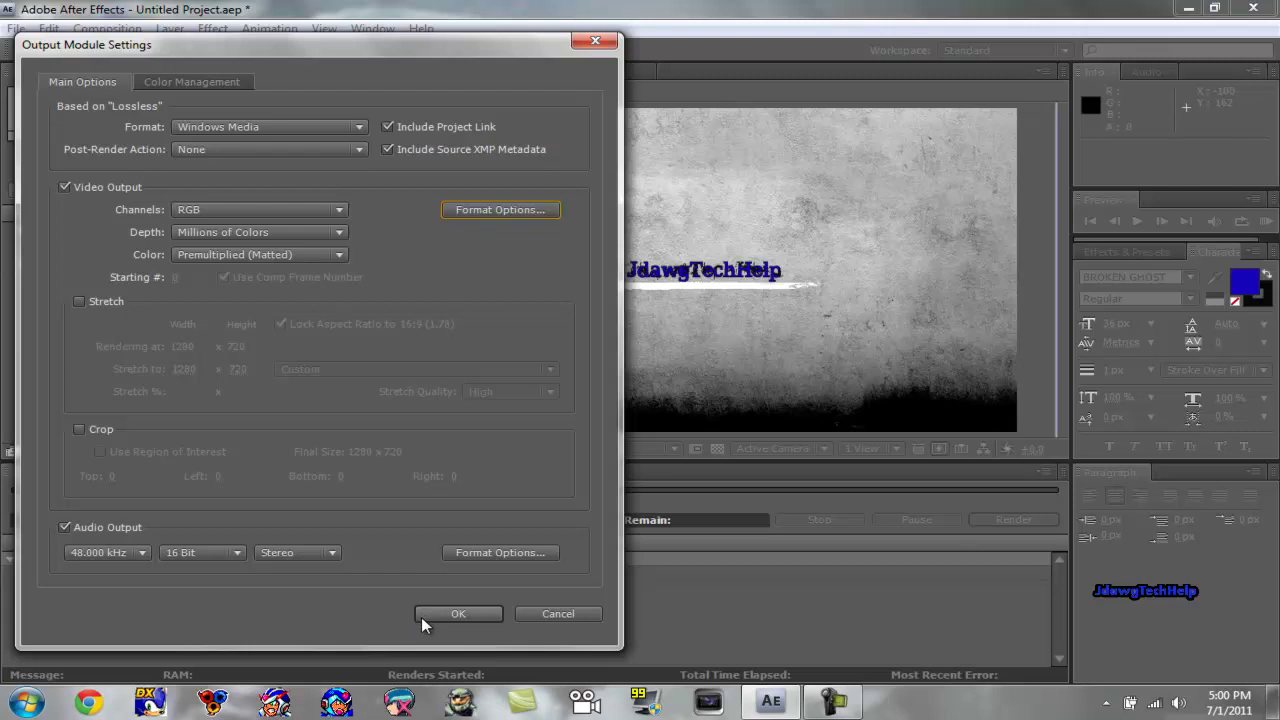
{"action": "left_click", "coordinate": [119, 527]}
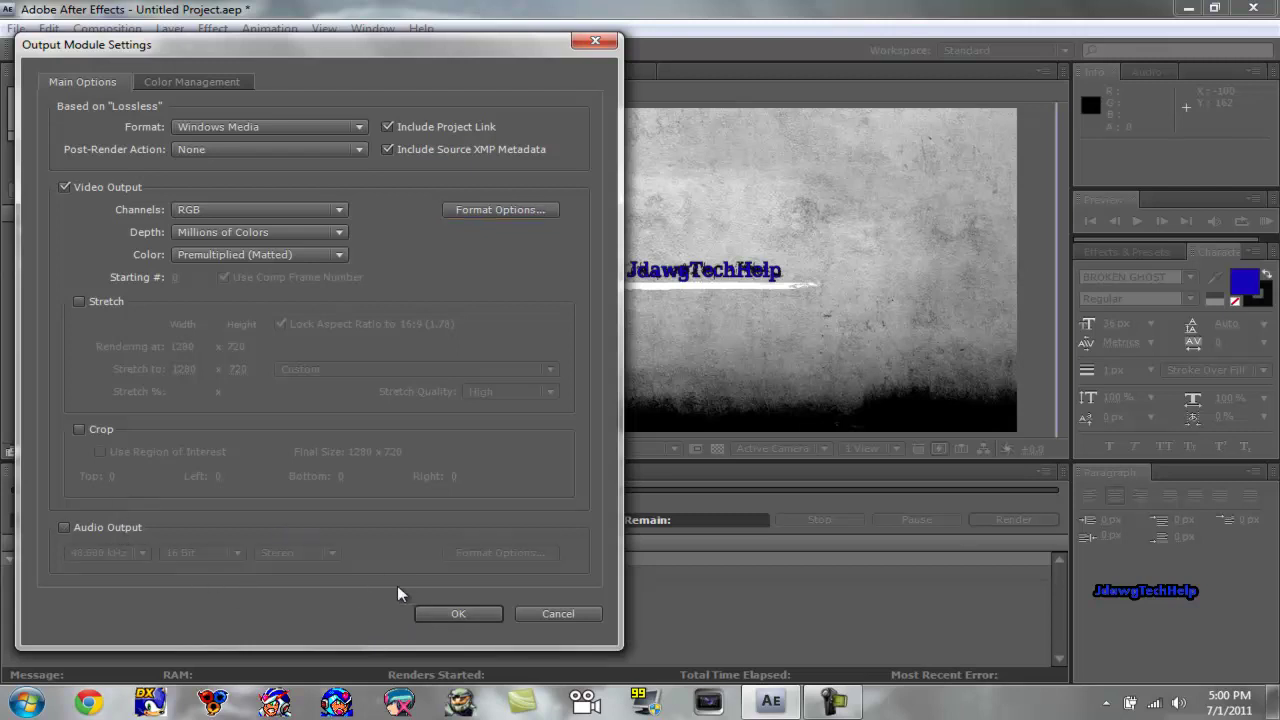
{"action": "left_click", "coordinate": [427, 611]}
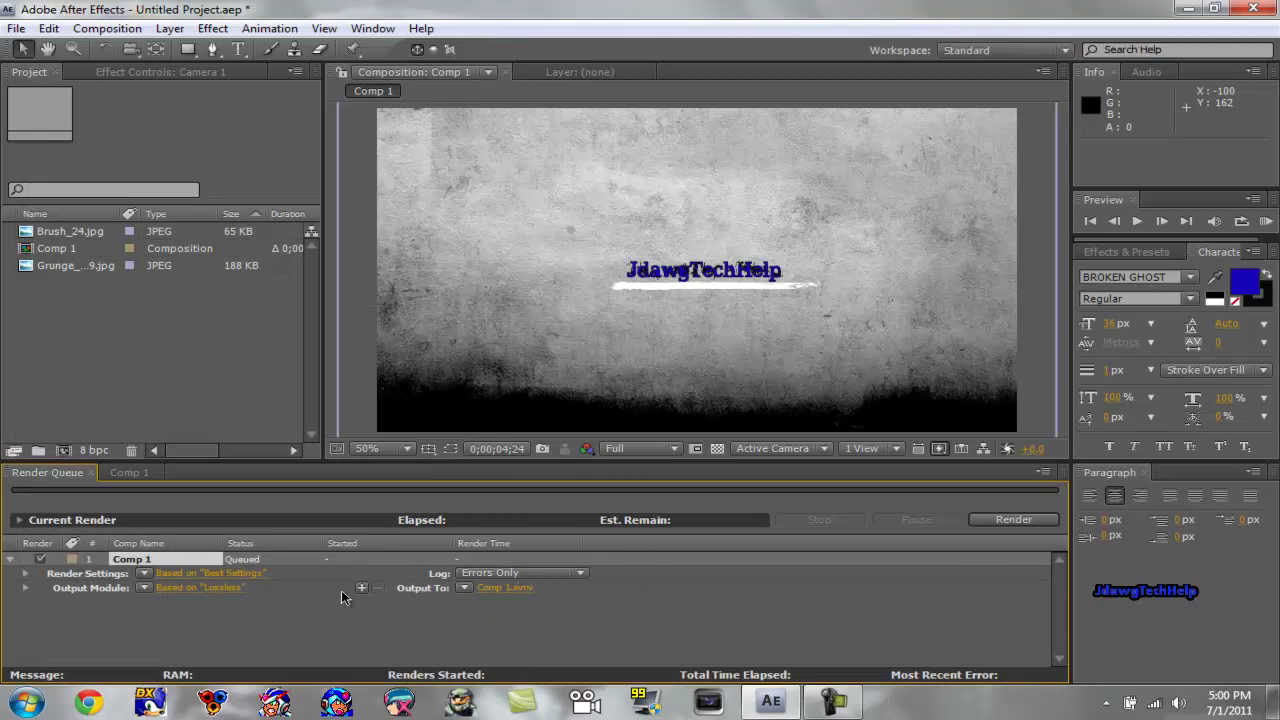
Step: Render Comp 1 to Comp 1.wmv, completing in 1 min 35 s
{"action": "left_click", "coordinate": [1012, 520]}
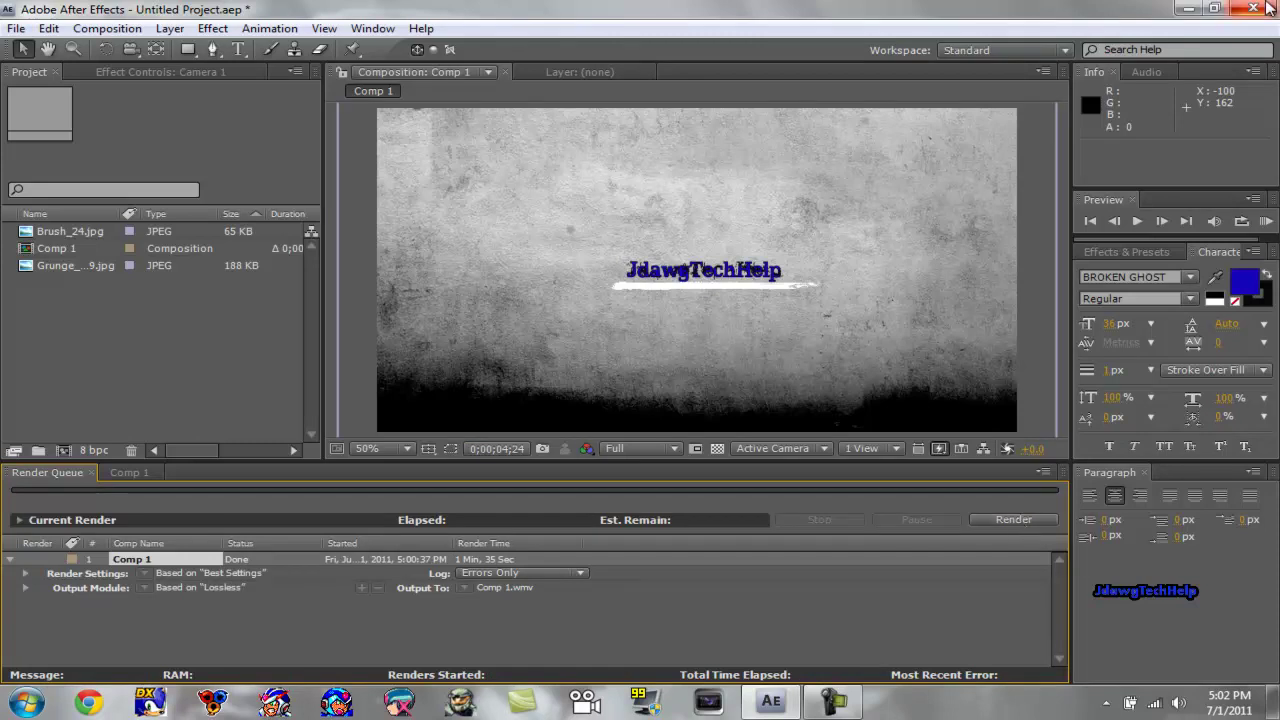
Step: Quit After Effects without saving and open Comp 1.wmv from the desktop
{"action": "left_click", "coordinate": [1260, 9]}
{"action": "left_click", "coordinate": [641, 375]}
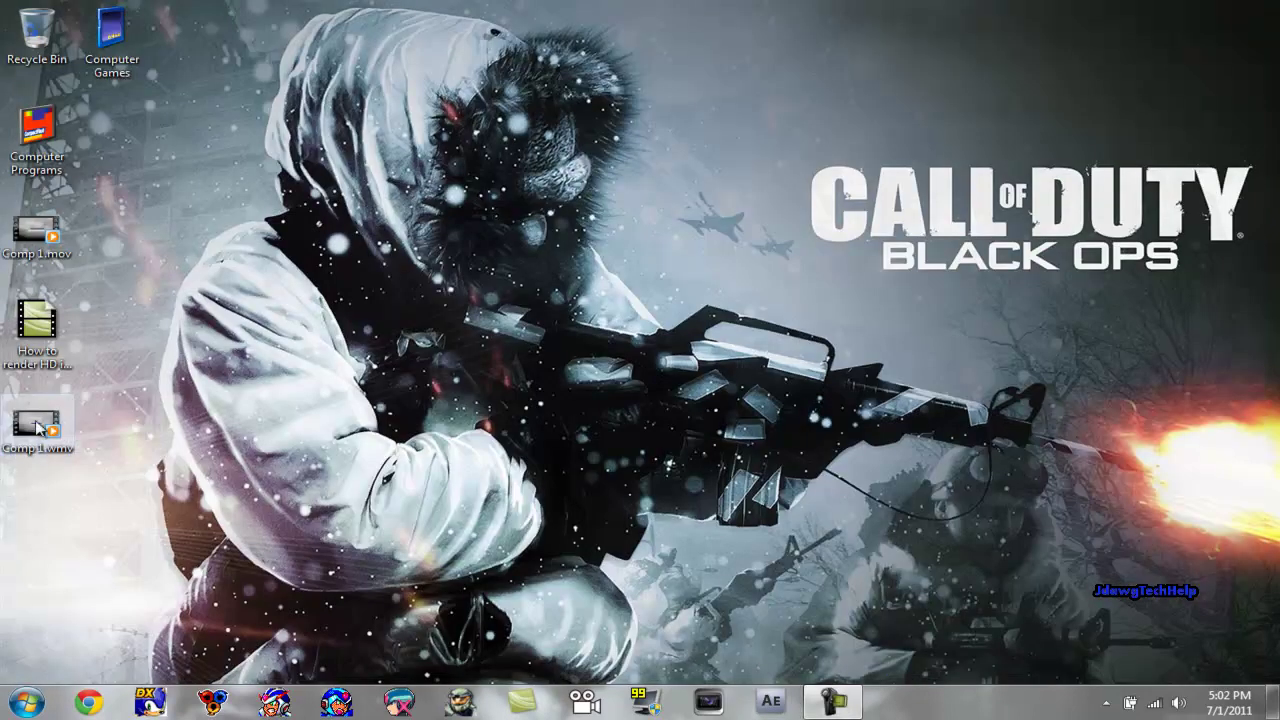
{"action": "double_click", "coordinate": [37, 428]}
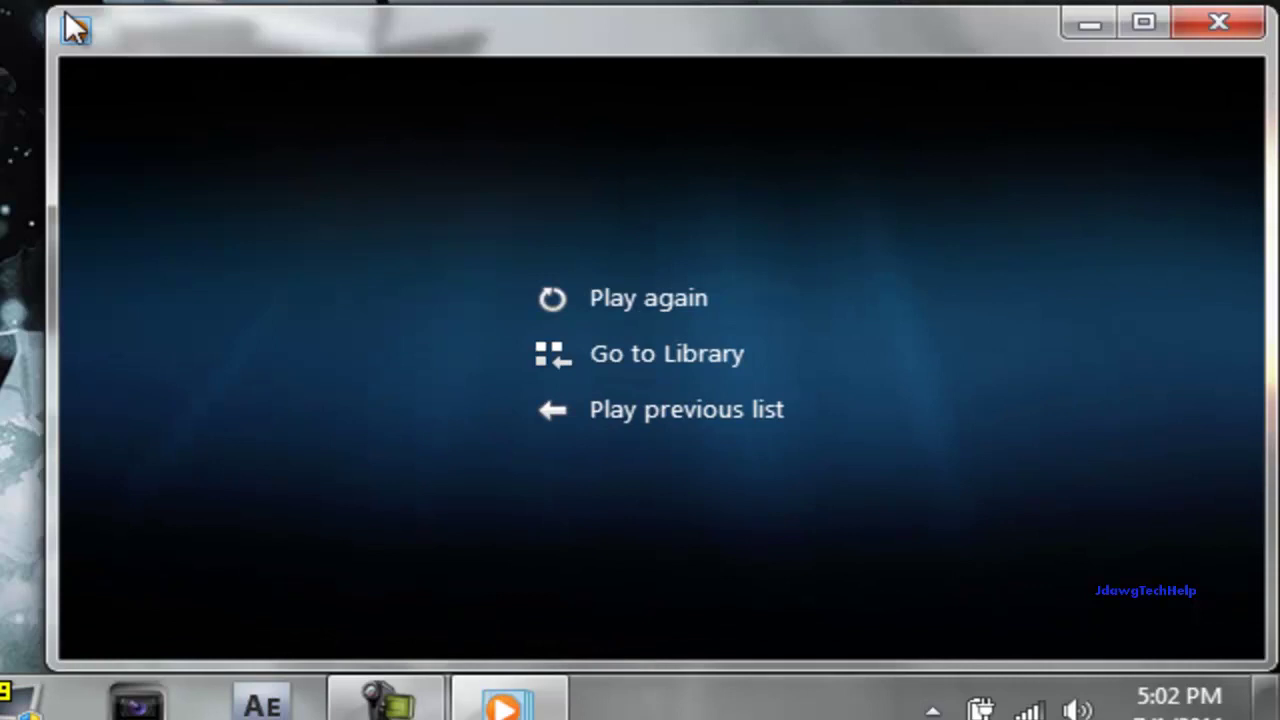
Step: Play the video in a nearly full-screen Windows Media Player, then close the player
{"action": "left_click_drag", "start_coordinate": [66, 16], "coordinate": [231, 54]}
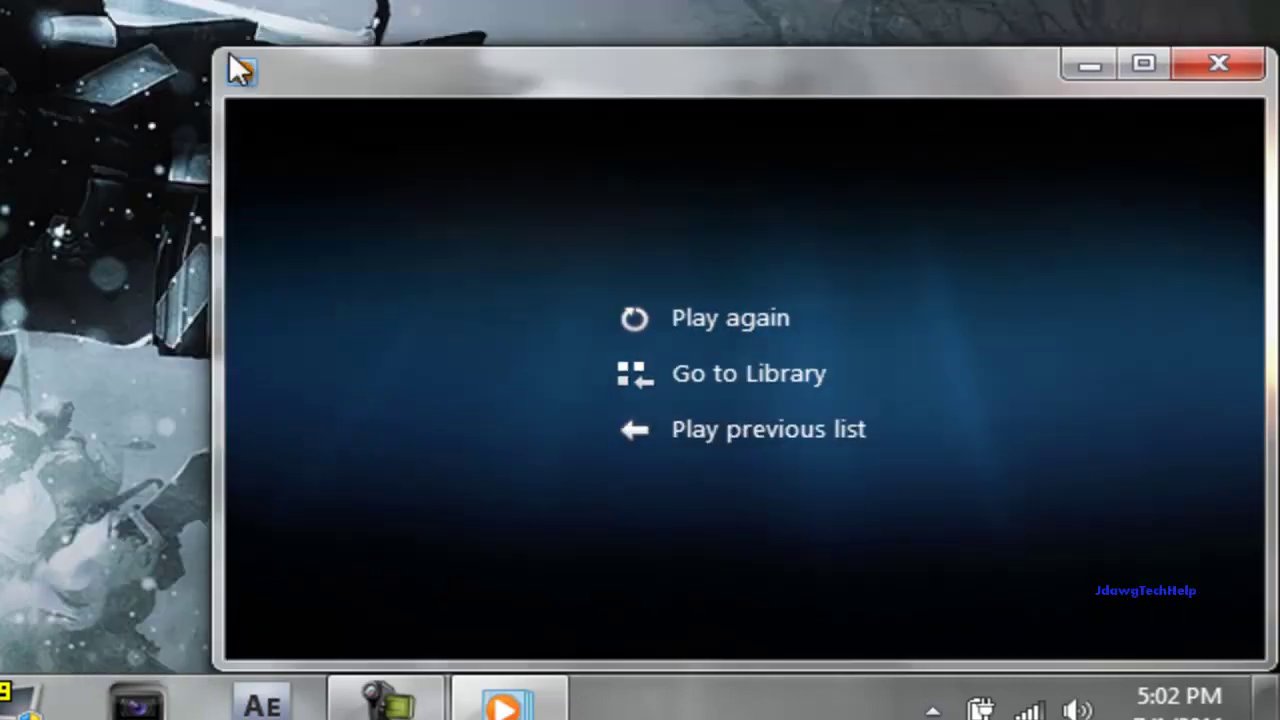
{"action": "left_click", "coordinate": [752, 611]}
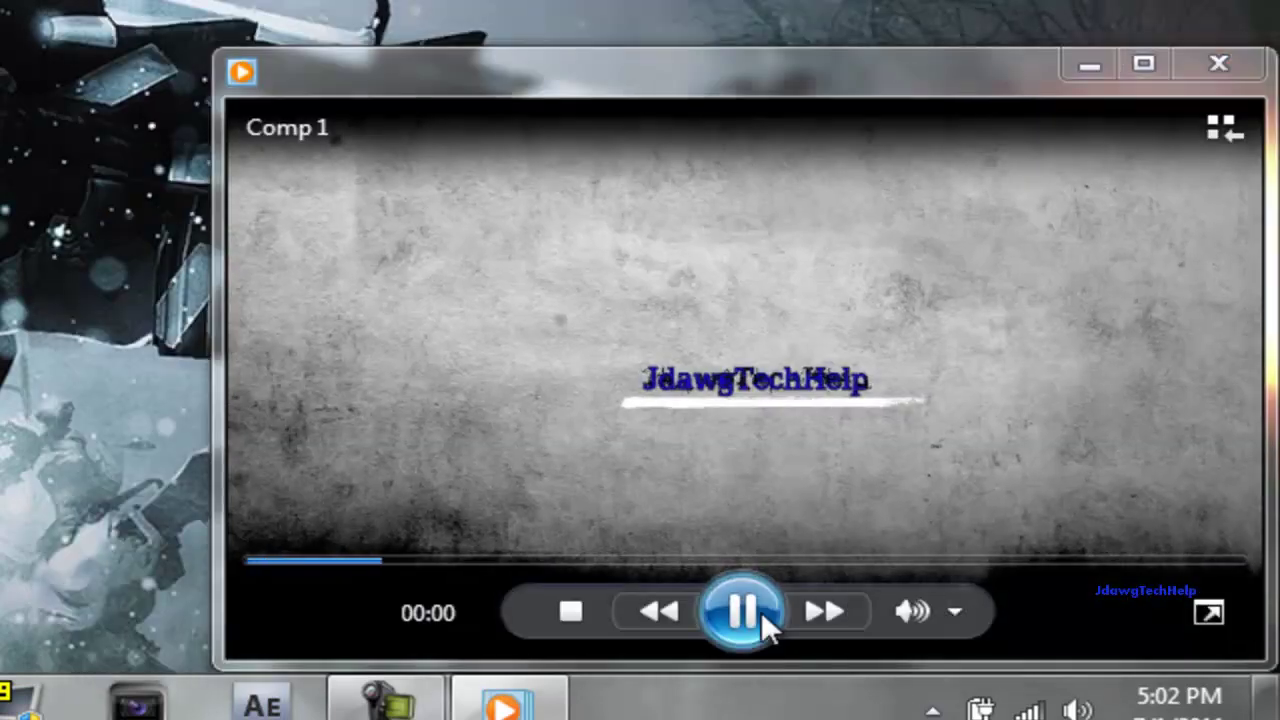
{"action": "left_click_drag", "start_coordinate": [342, 56], "coordinate": [206, 0]}
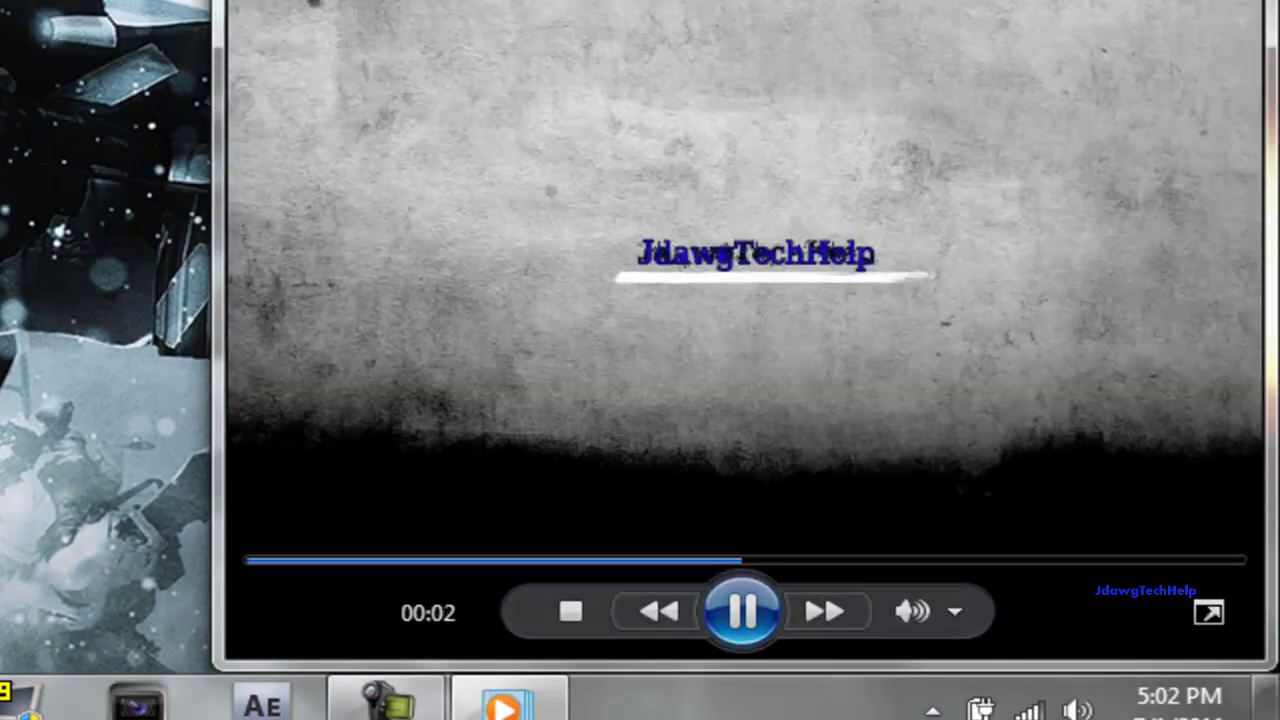
{"action": "left_click_drag", "start_coordinate": [731, 240], "coordinate": [4, 8]}
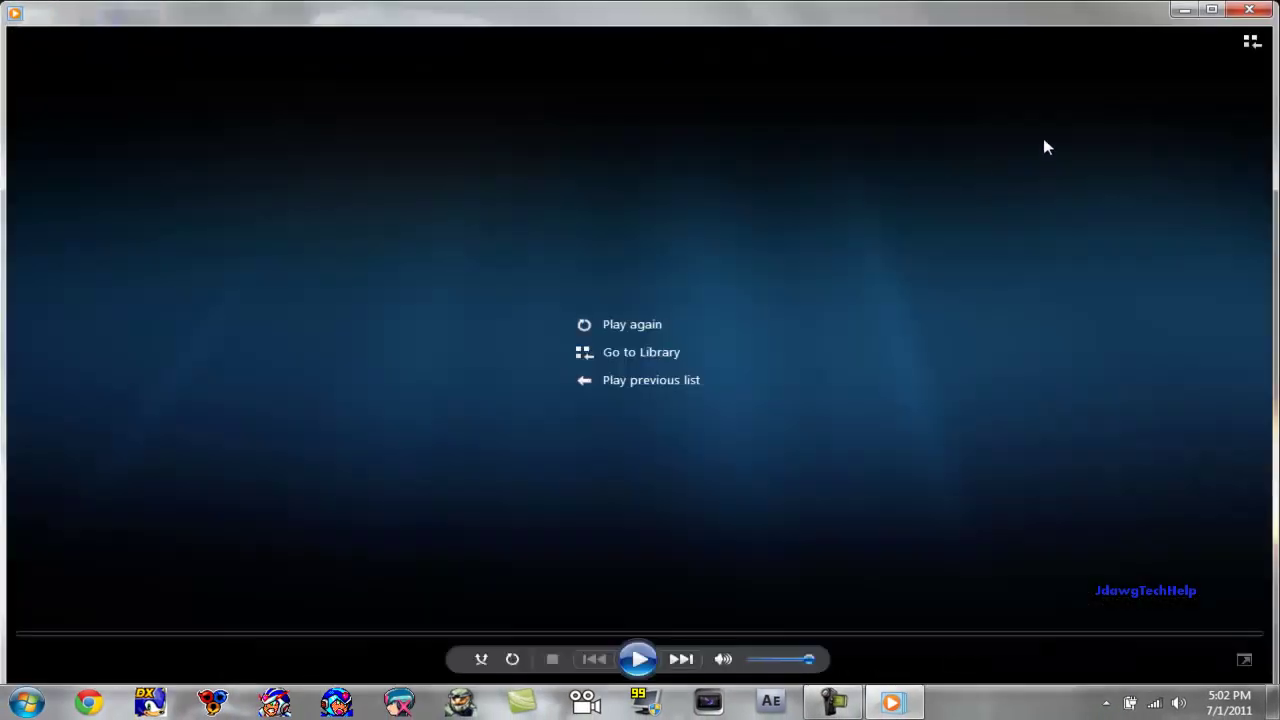
{"action": "left_click", "coordinate": [1260, 10]}
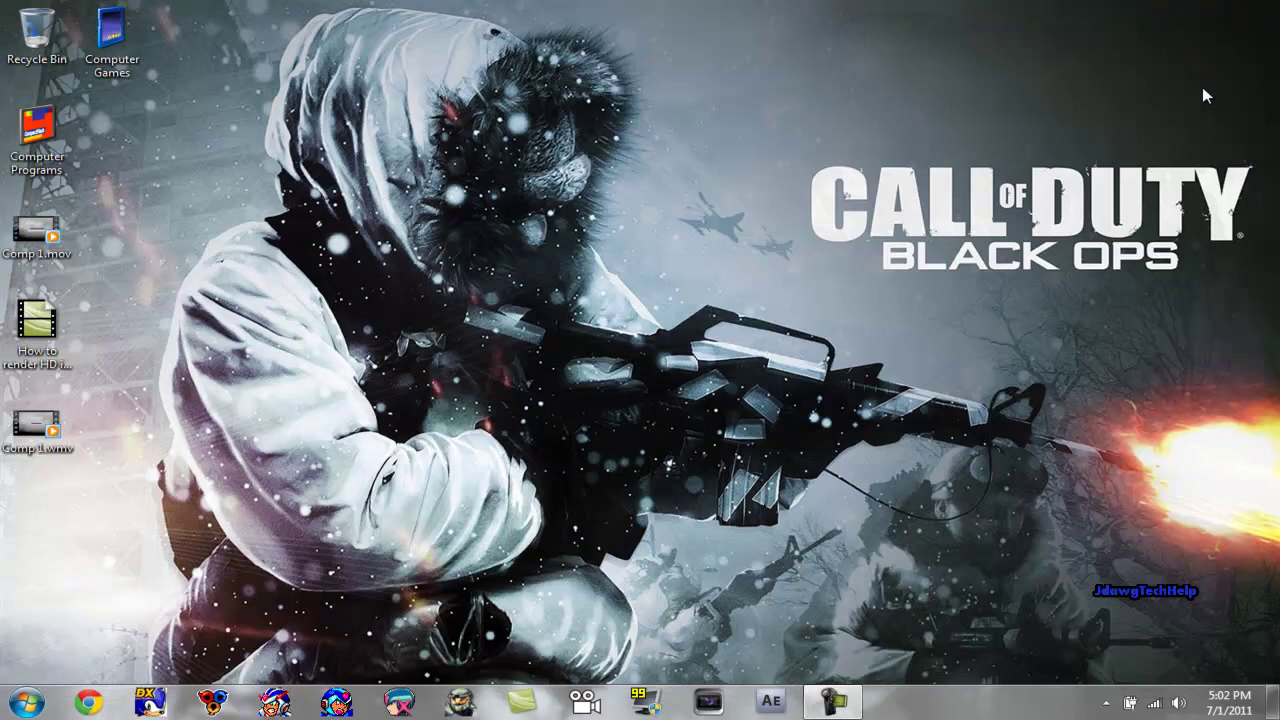